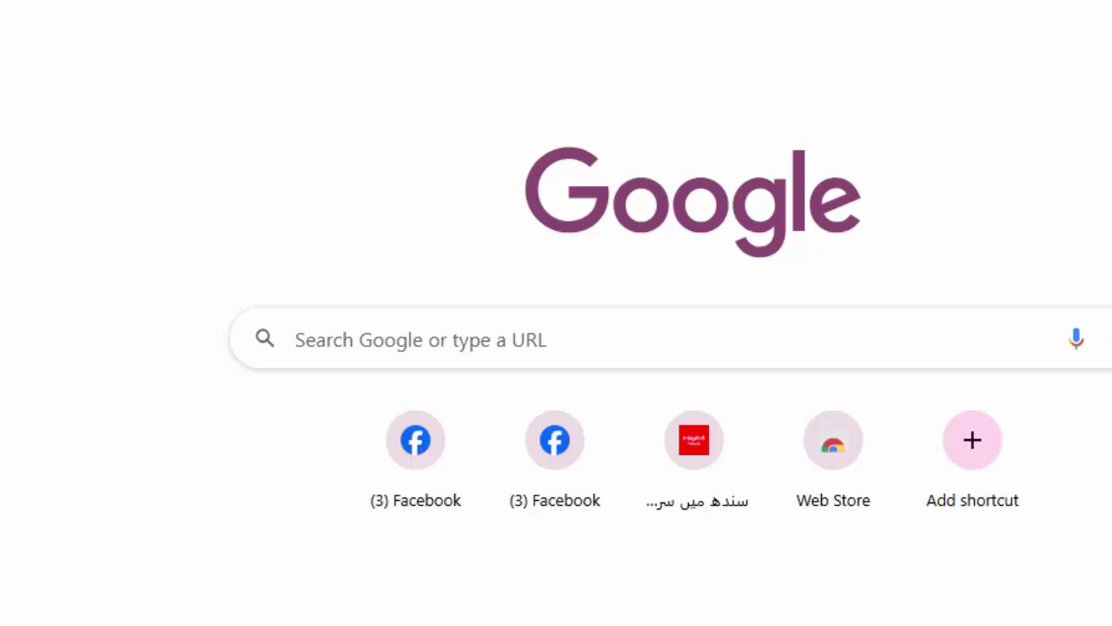
click(555, 351)
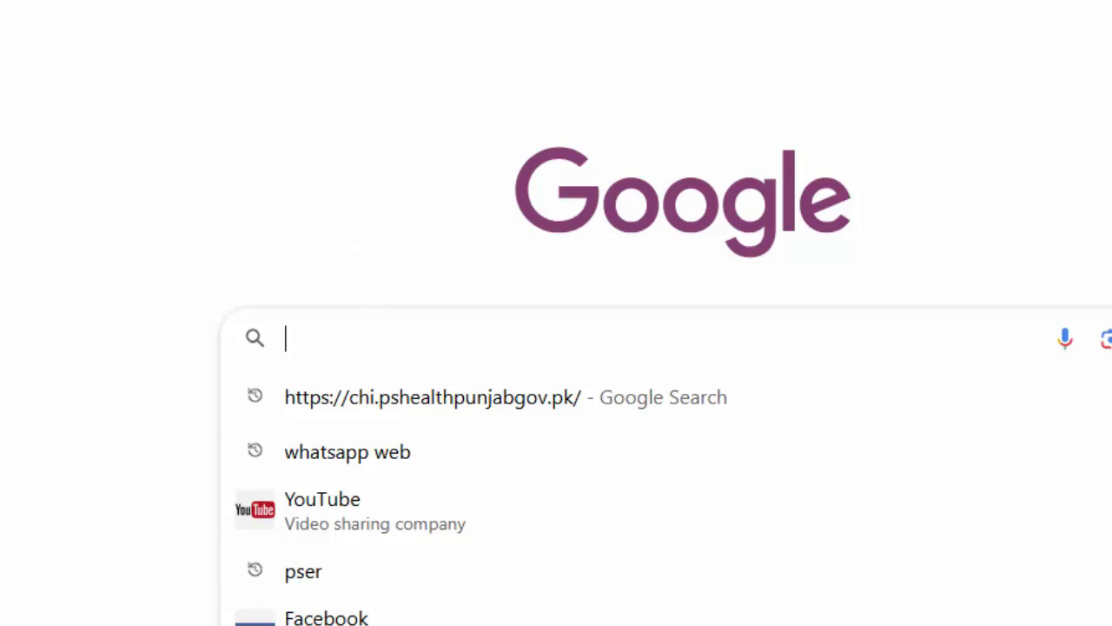
key(Down)
key(Return)
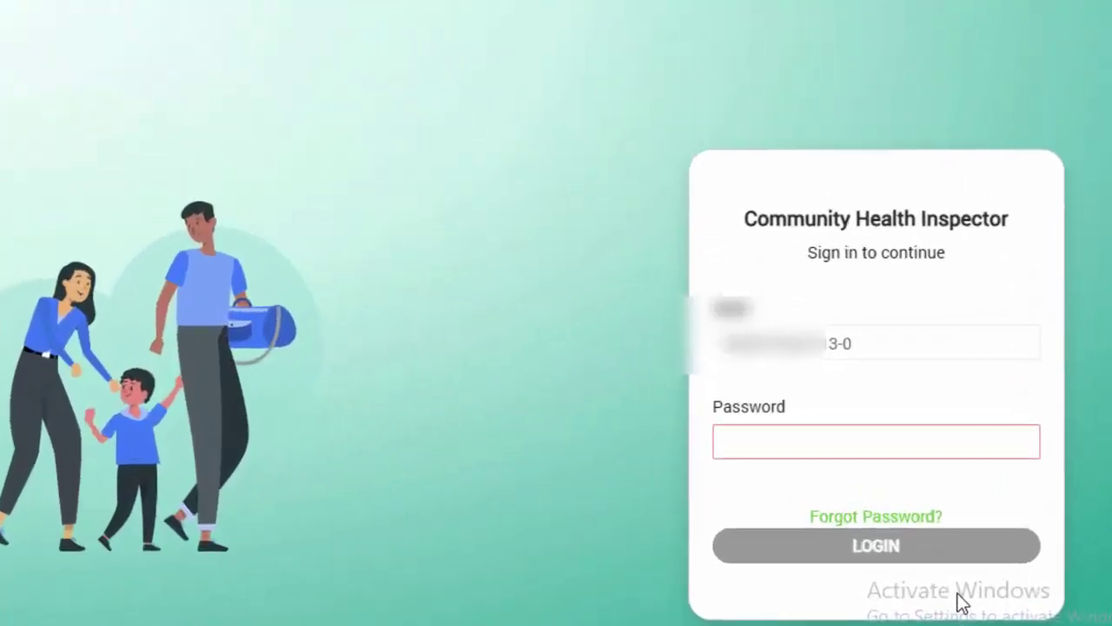
click(750, 426)
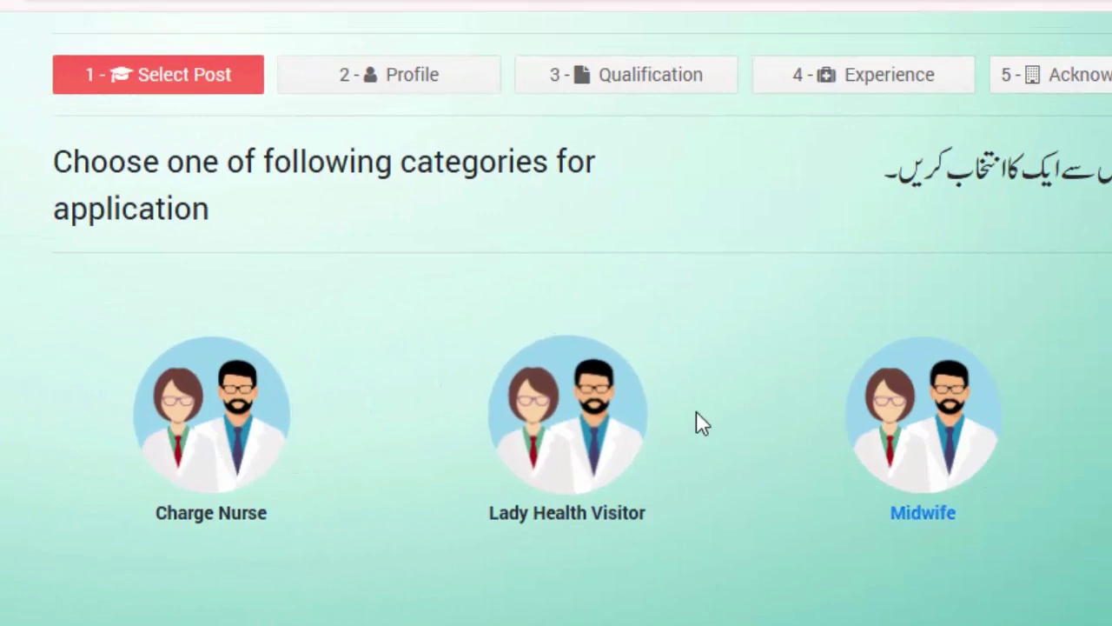
Choose the Lady Health Visitor category and set the profile's division, district and tehsil to Sargodha.
click(596, 410)
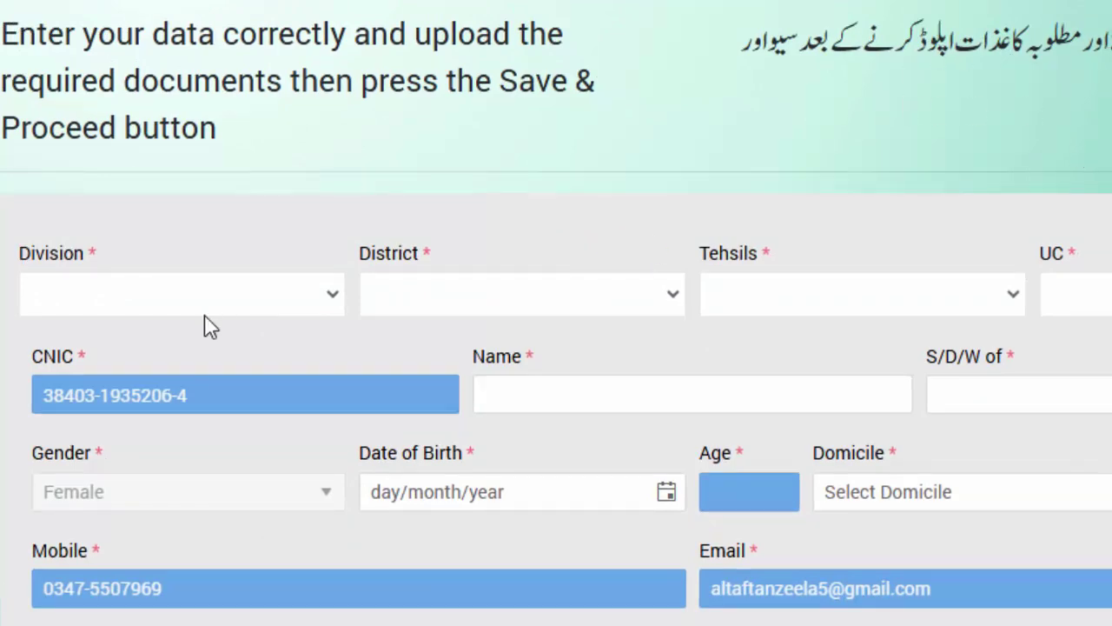
click(181, 309)
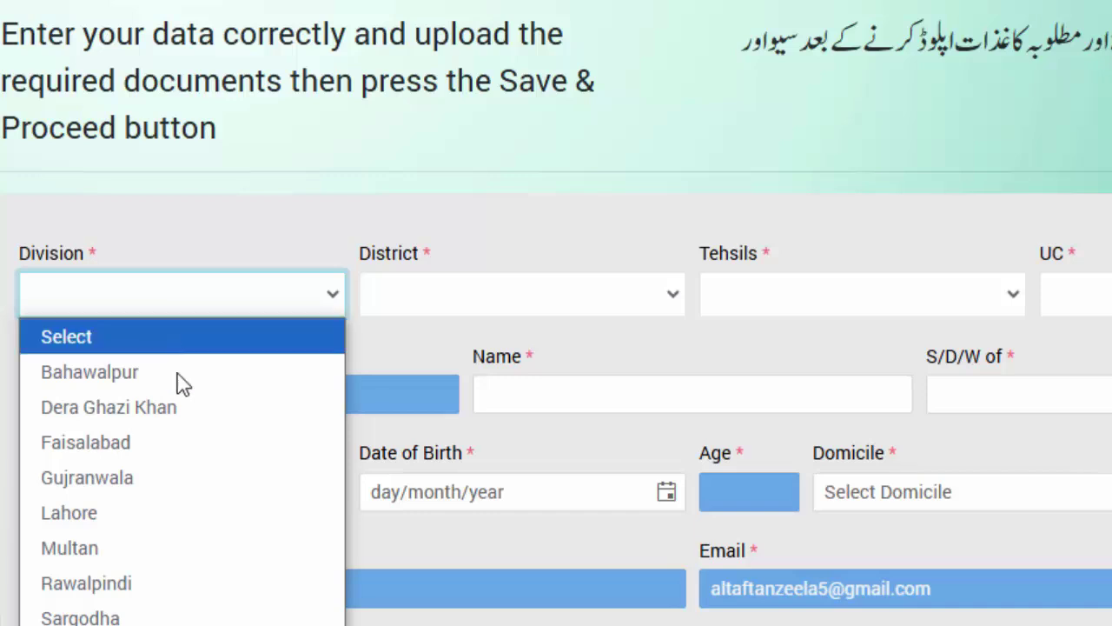
click(165, 617)
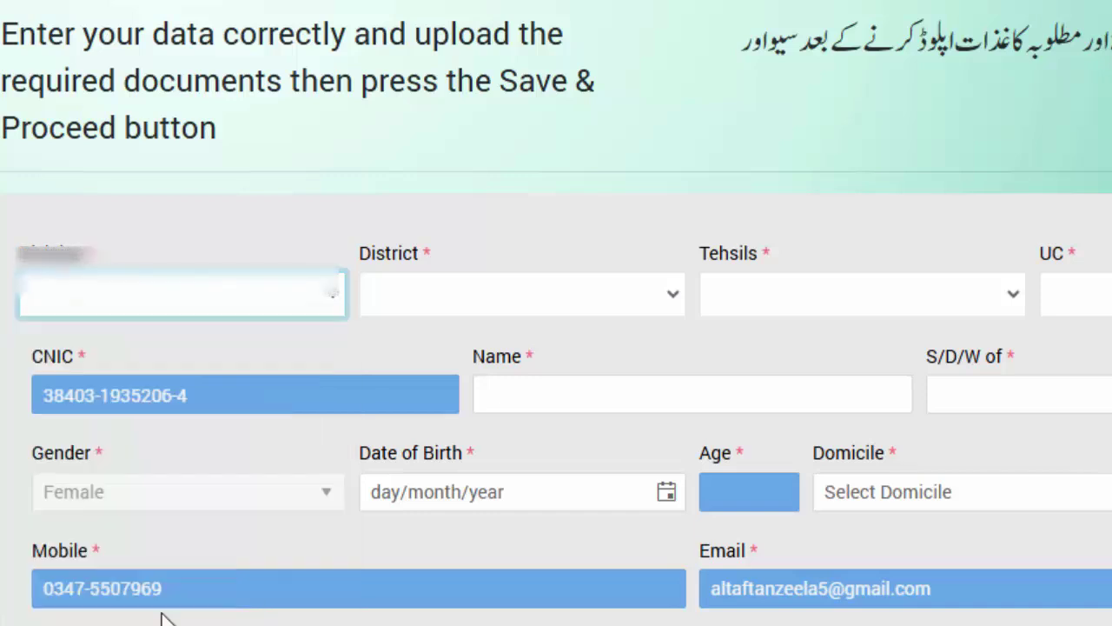
click(580, 315)
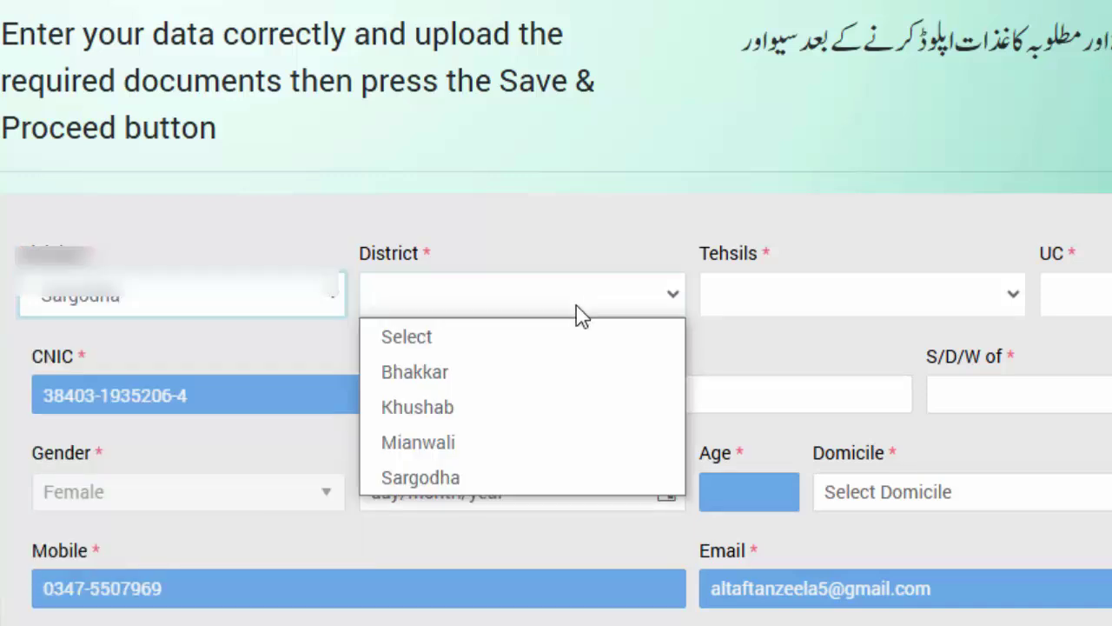
click(504, 478)
click(794, 311)
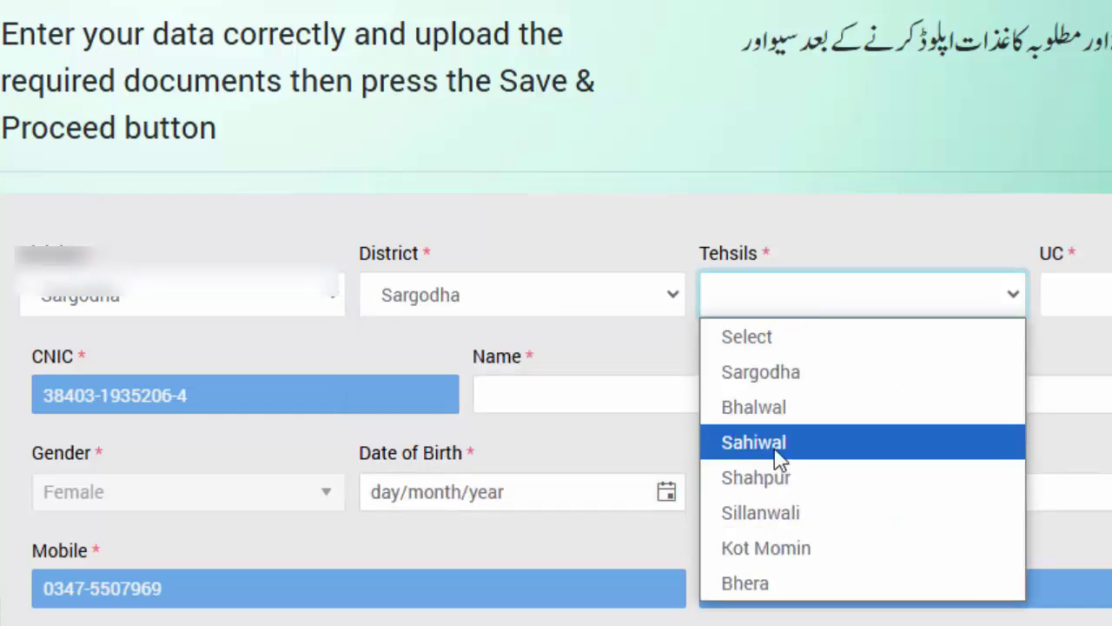
click(783, 372)
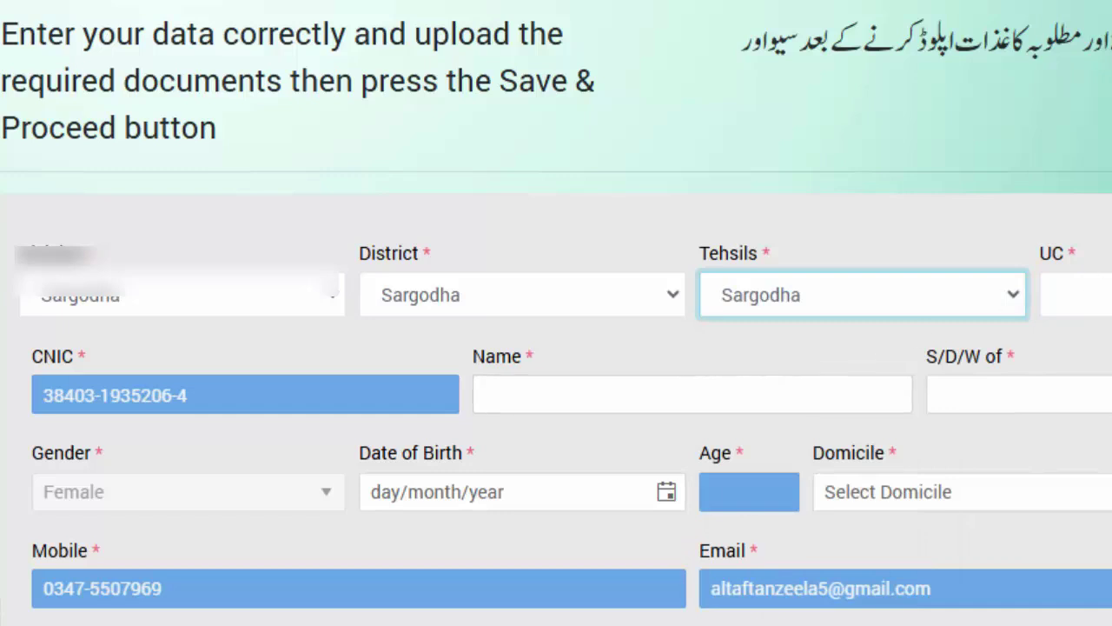
Review the remaining profile fields, including UC, name, S/D/W of, domicile, address and PNC details.
click(1101, 295)
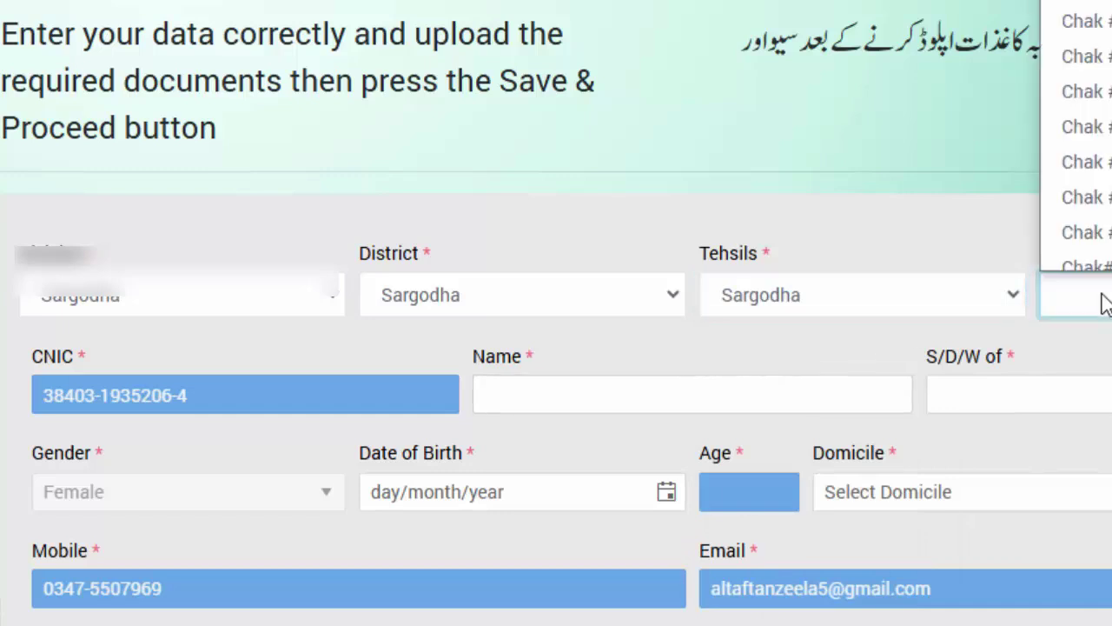
click(1101, 299)
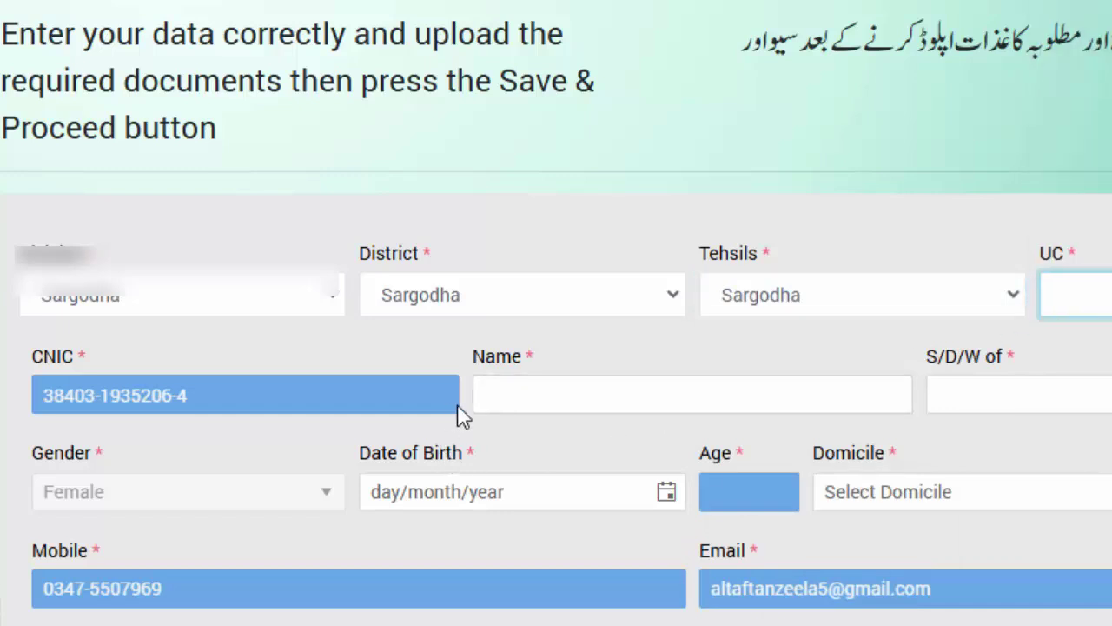
click(582, 385)
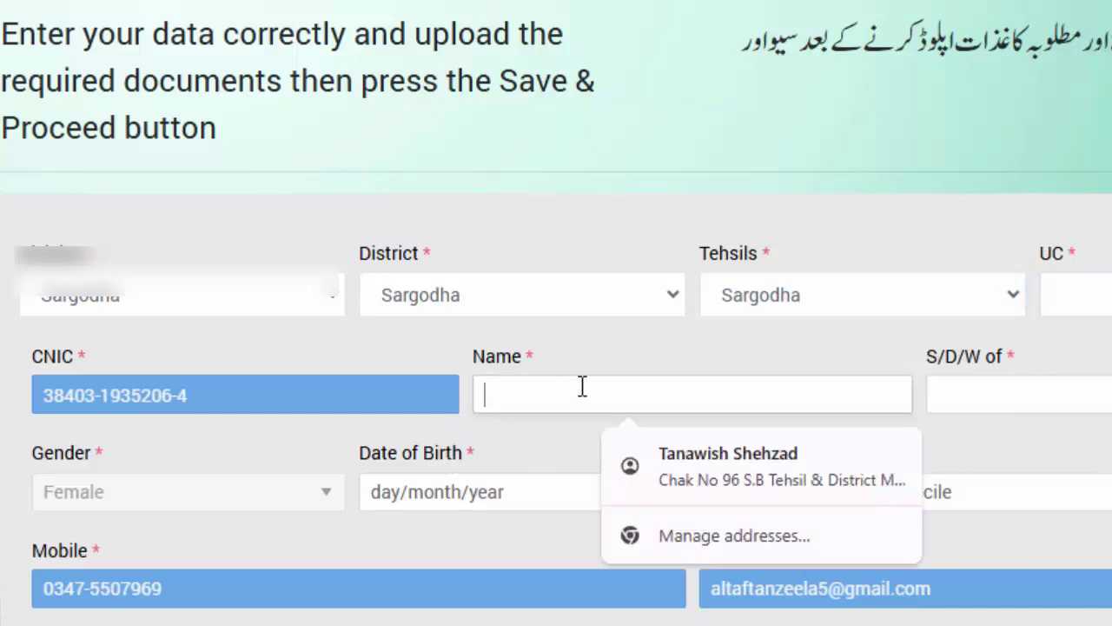
click(959, 387)
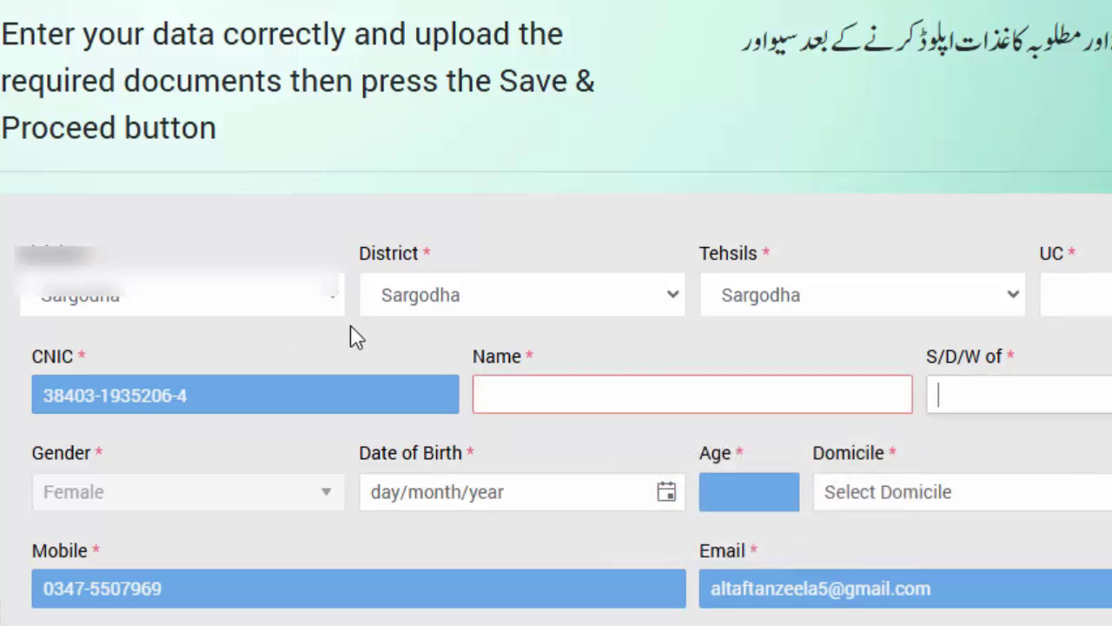
scroll(906, 249, down, 3)
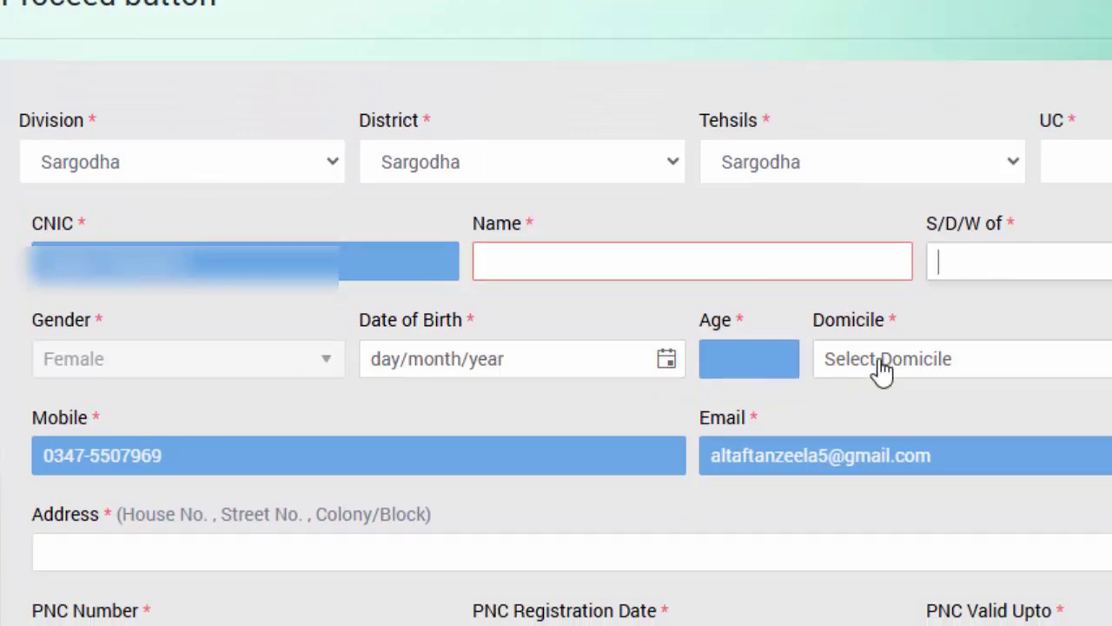
click(945, 372)
click(973, 372)
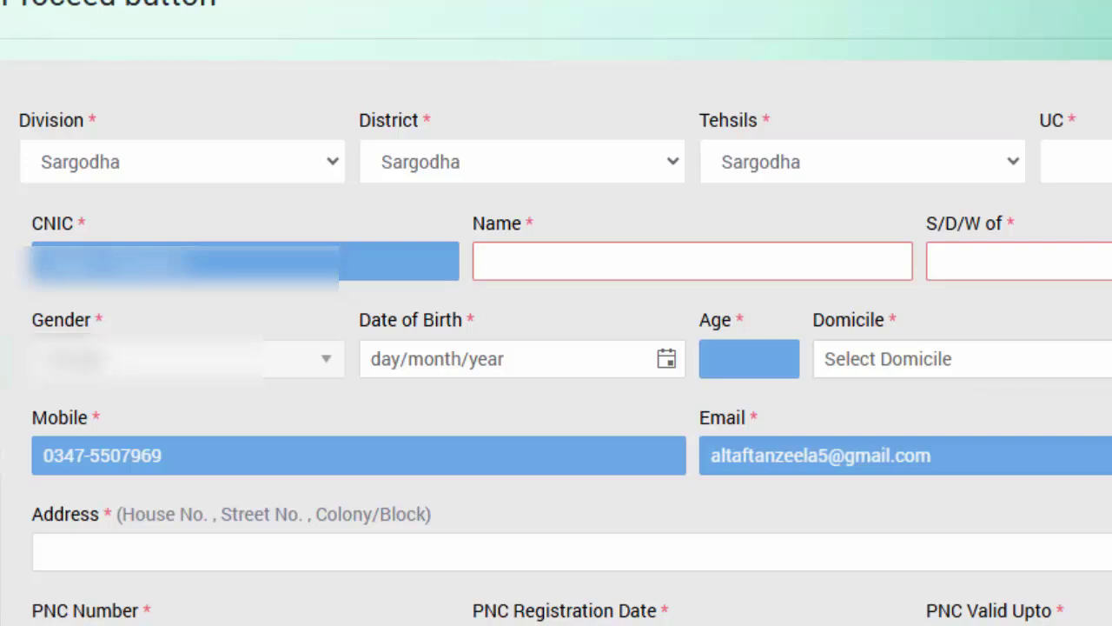
scroll(556, 313, down, 3)
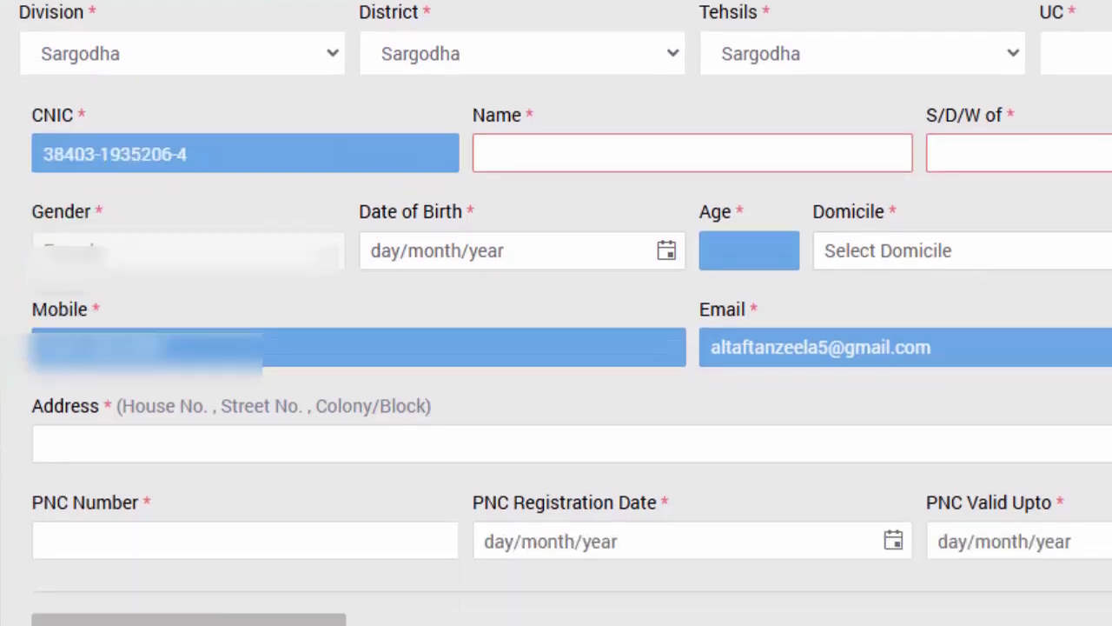
scroll(1062, 305, up, 3)
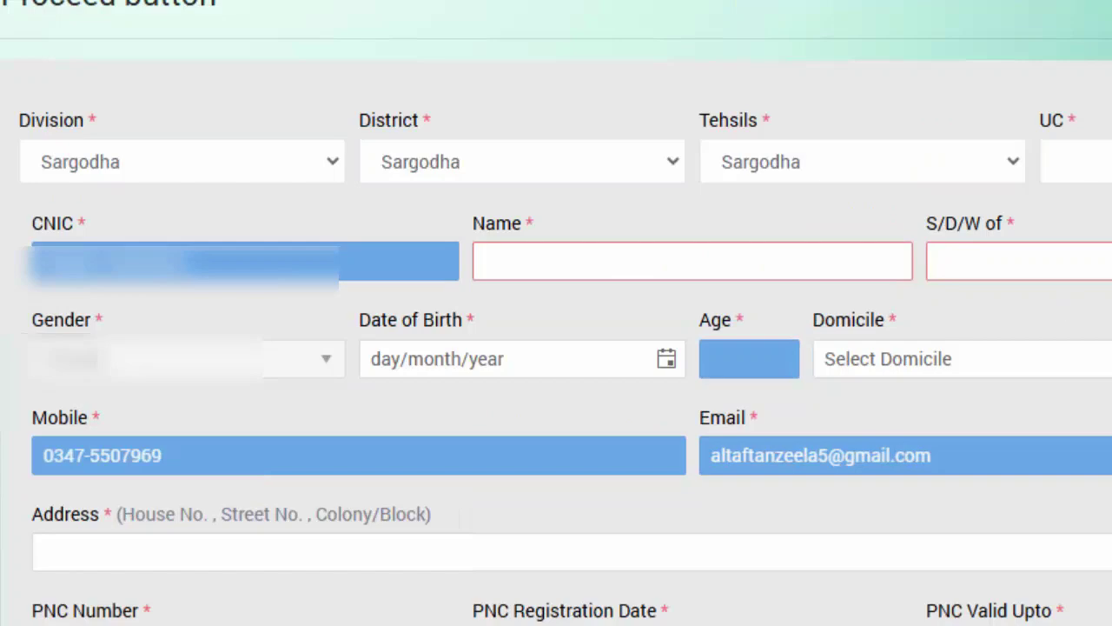
scroll(995, 391, down, 3)
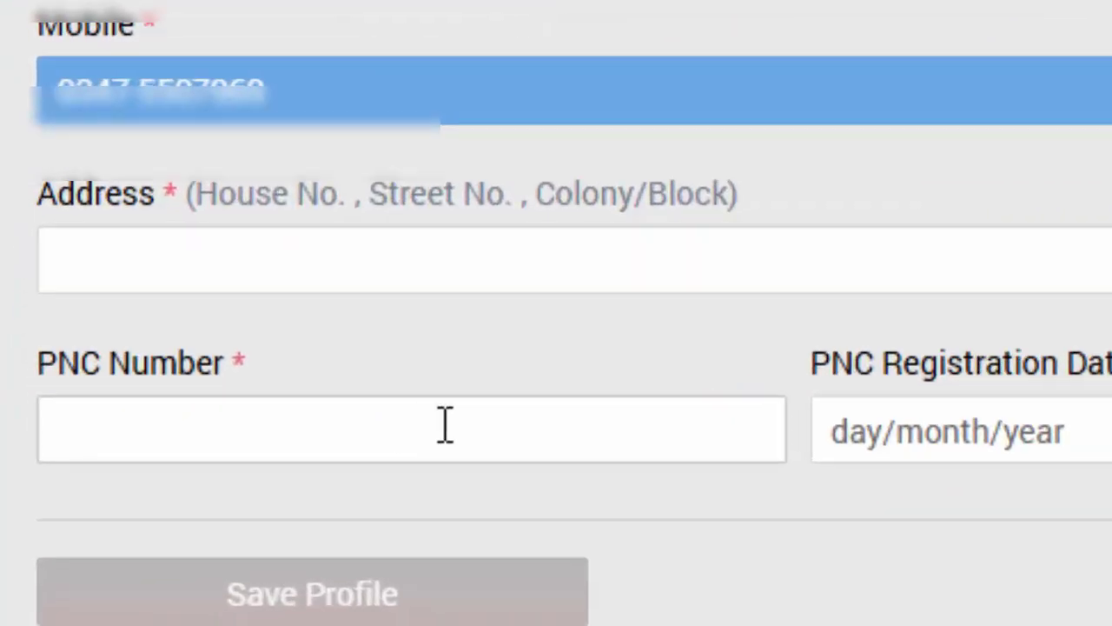
click(267, 525)
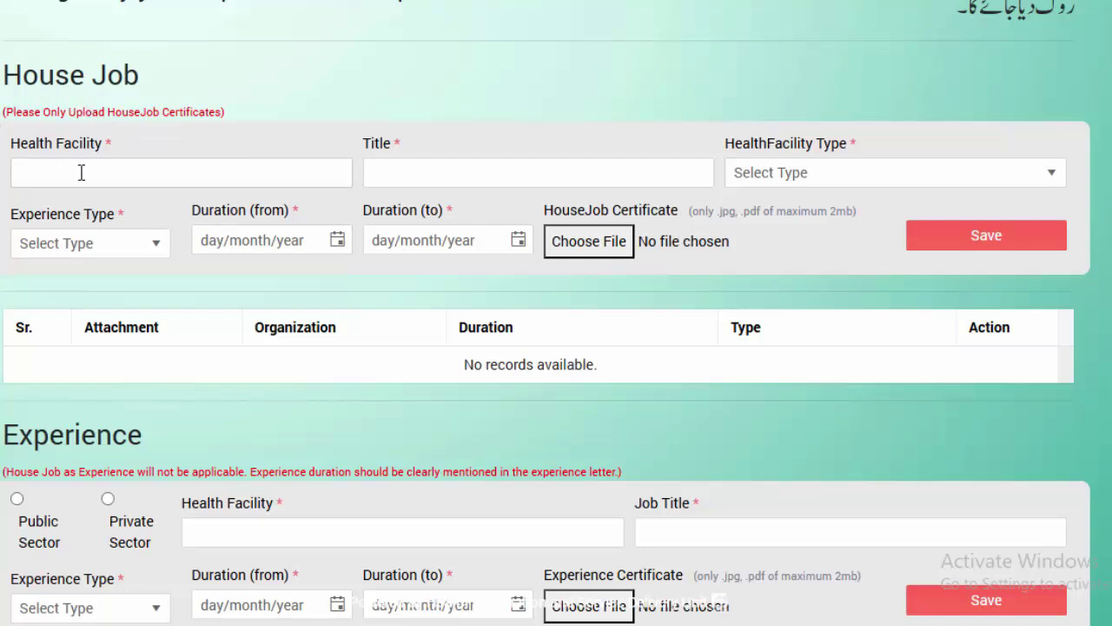
Examine the House Job entry fields, including health facility, title, facility type options, experience type options and duration dates.
click(84, 173)
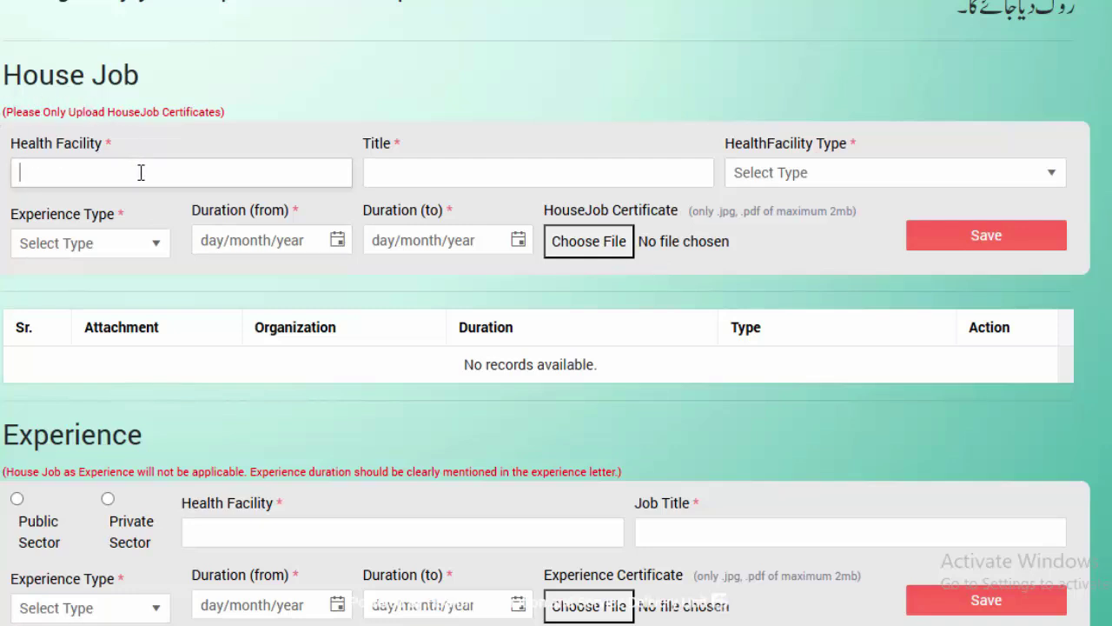
click(428, 168)
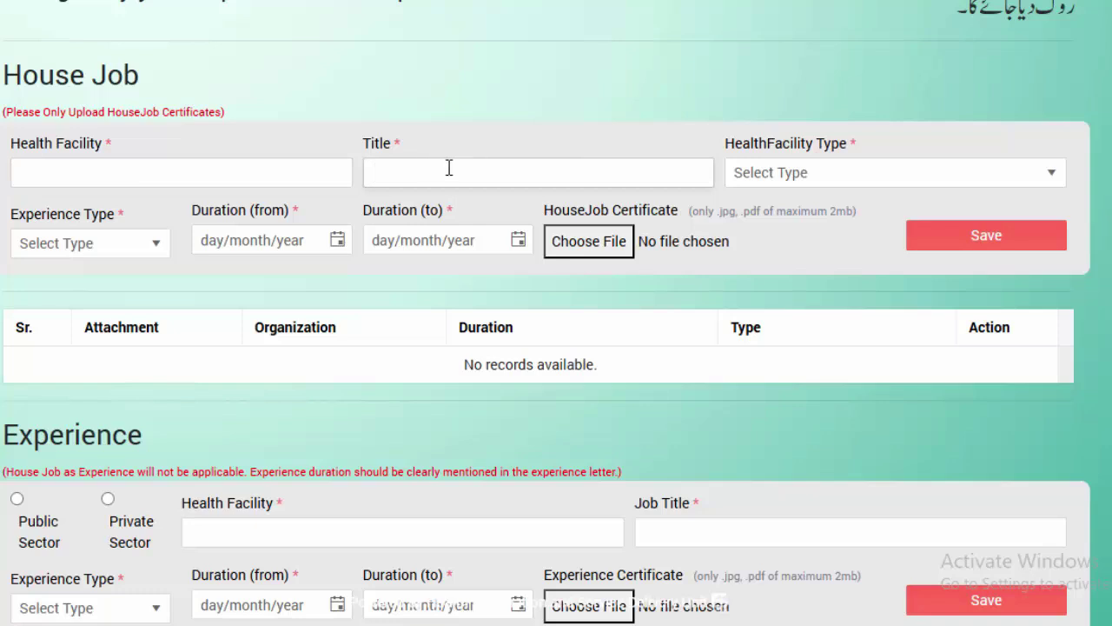
click(882, 184)
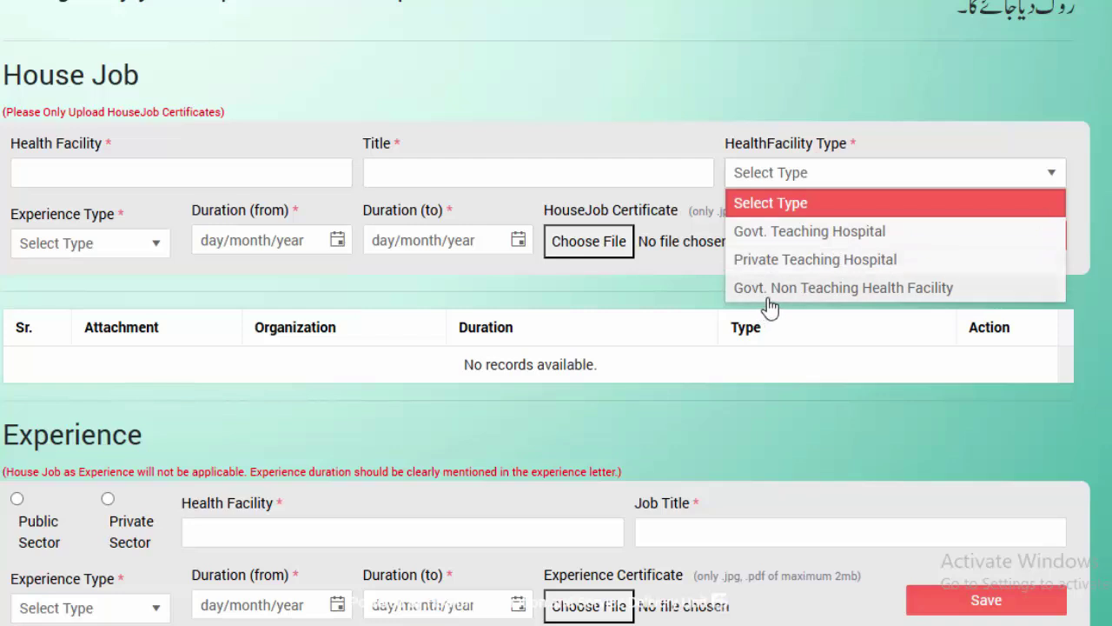
click(104, 252)
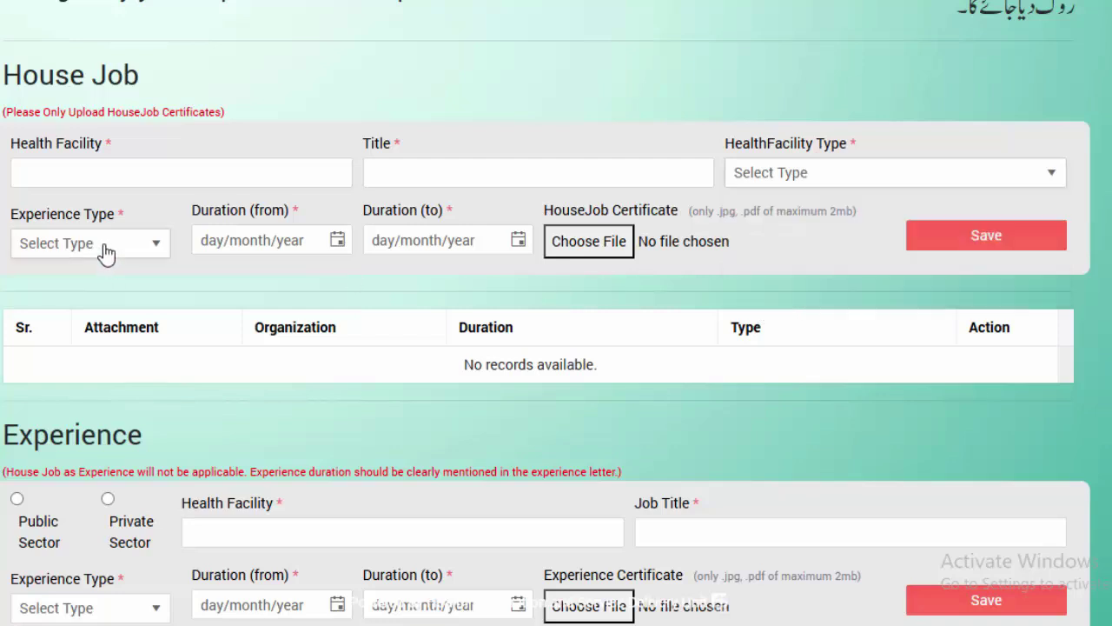
click(104, 252)
click(105, 252)
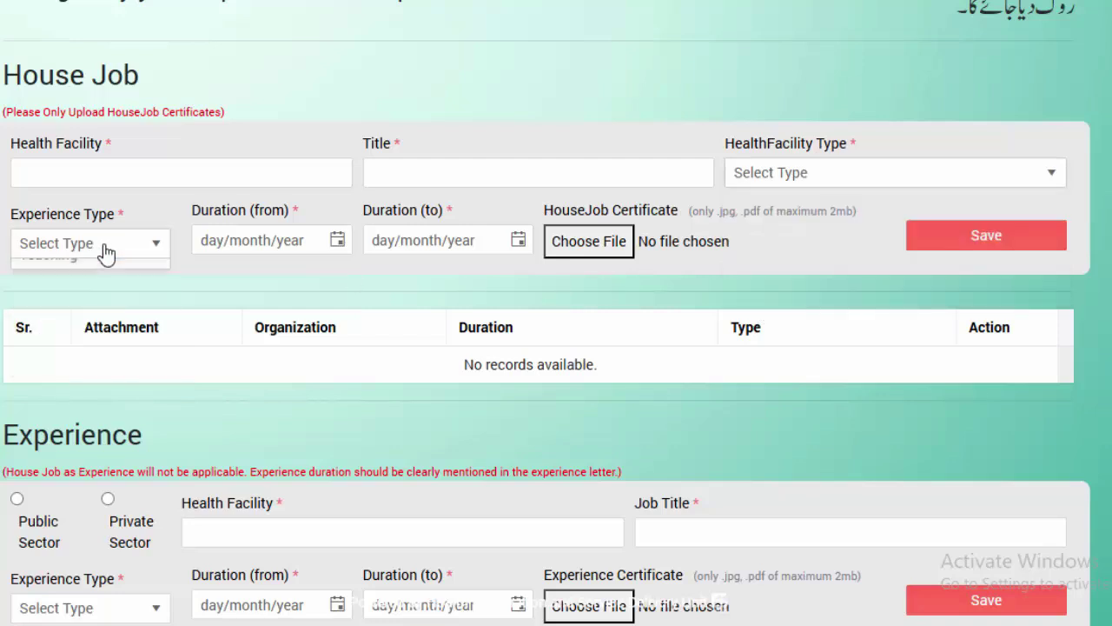
click(105, 252)
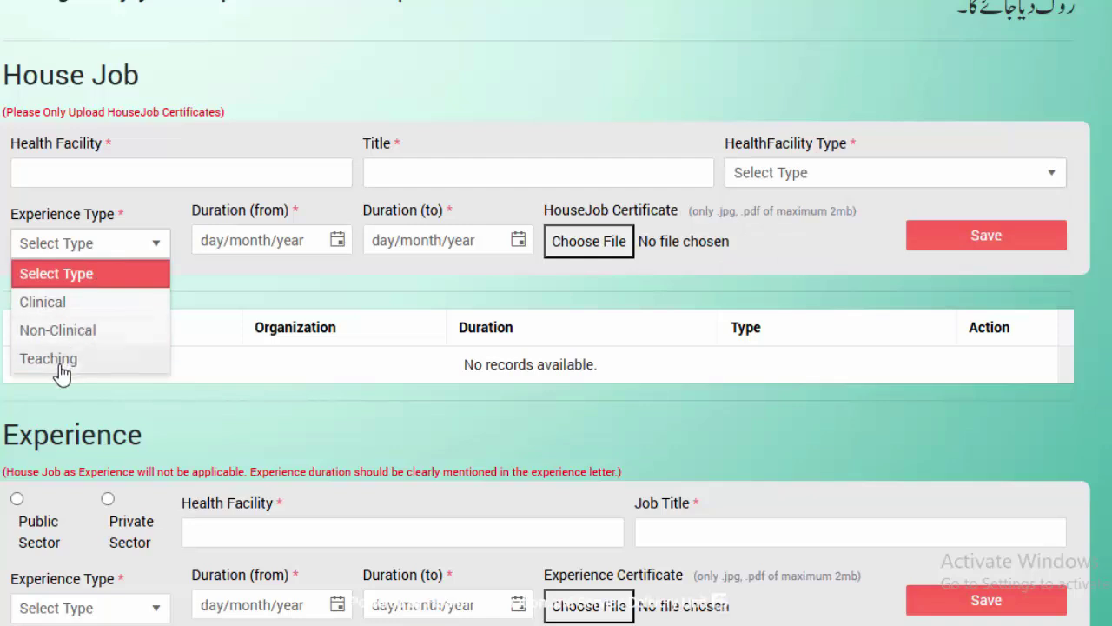
click(243, 243)
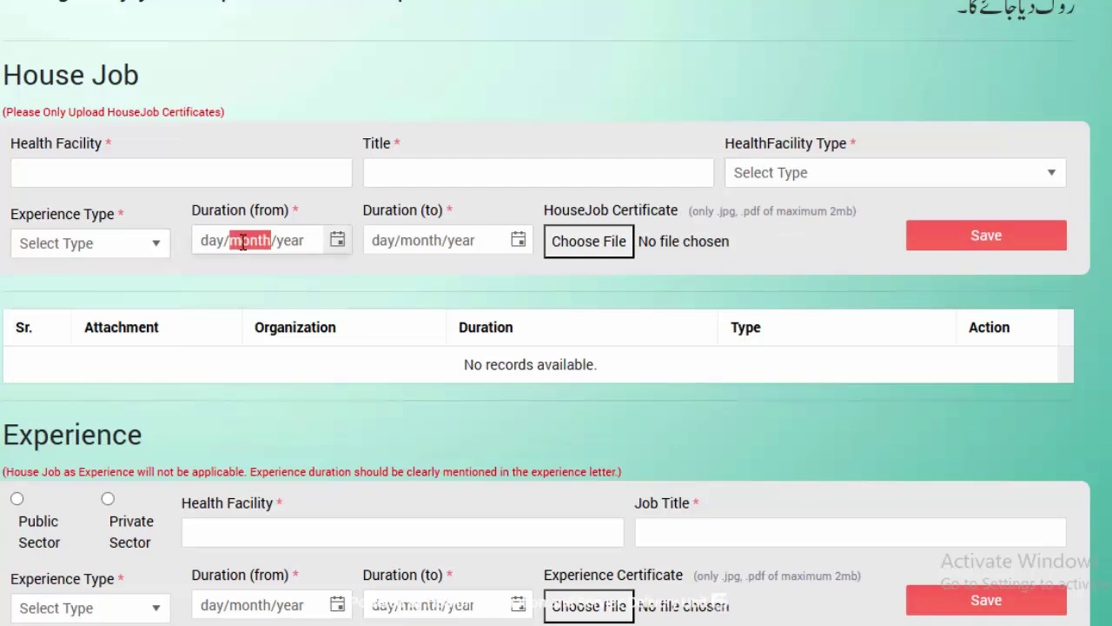
click(397, 231)
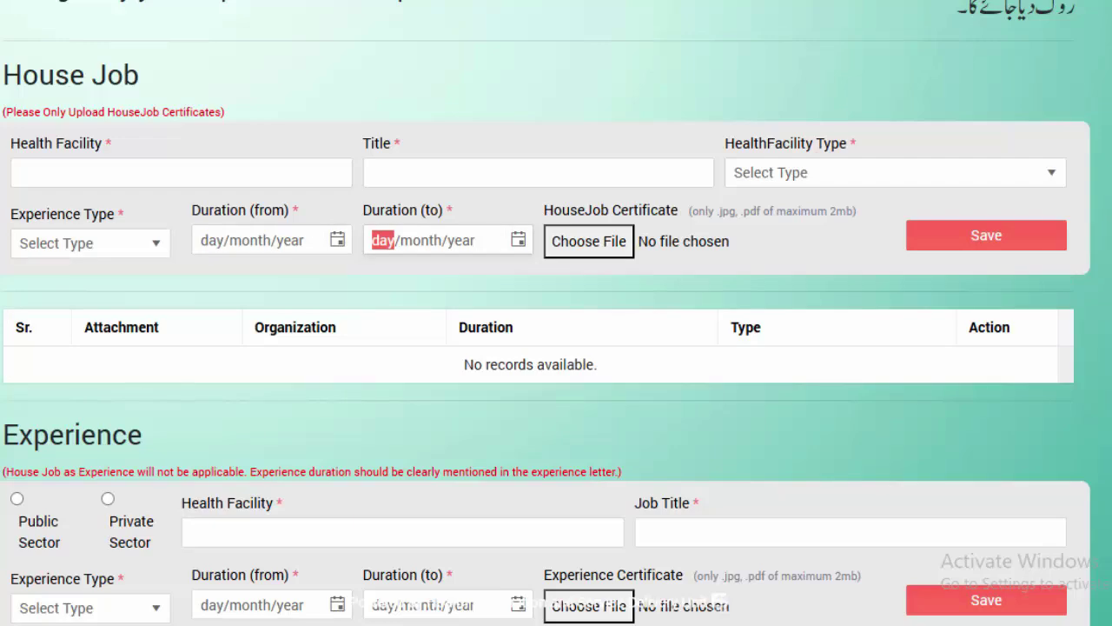
Examine the Experience section's health facility, job title, experience type options and starting date fields.
scroll(557, 312, down, 3)
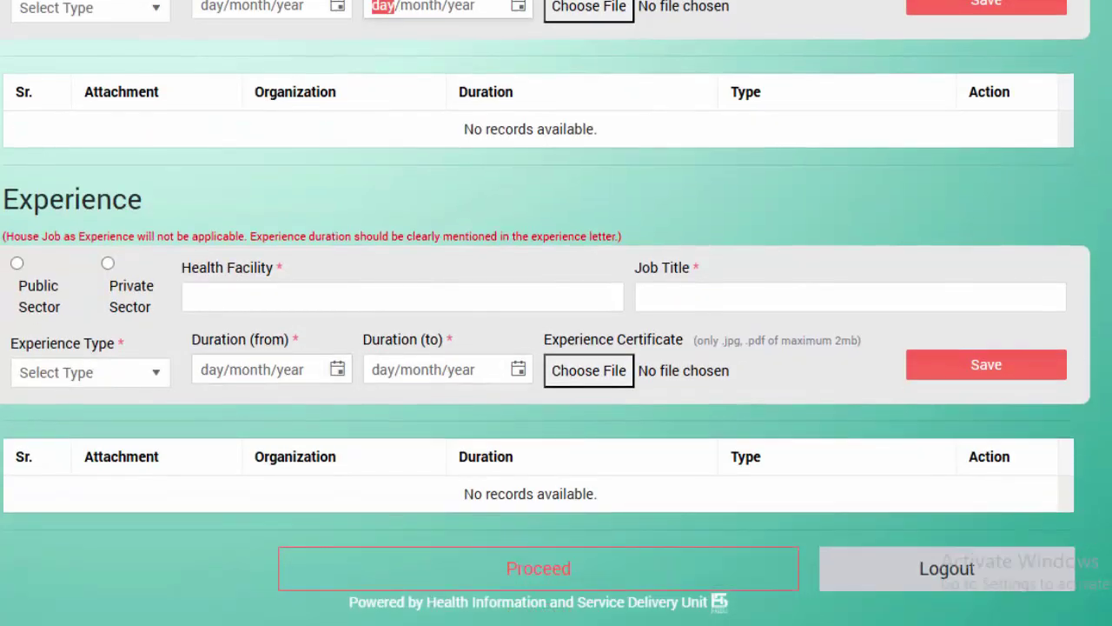
click(281, 294)
click(672, 294)
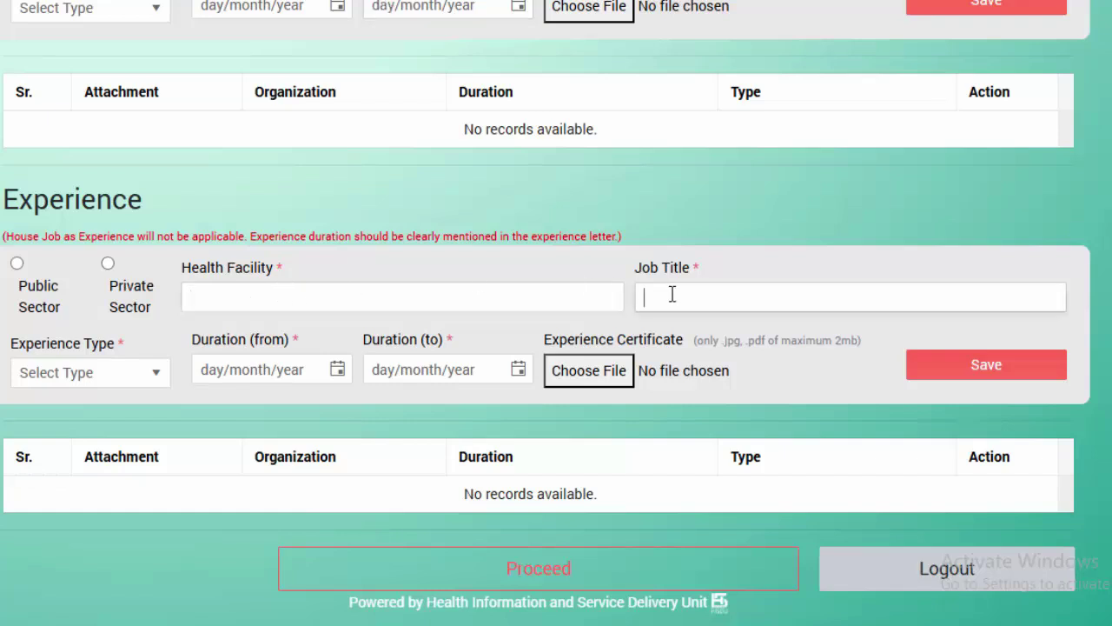
click(133, 392)
click(132, 384)
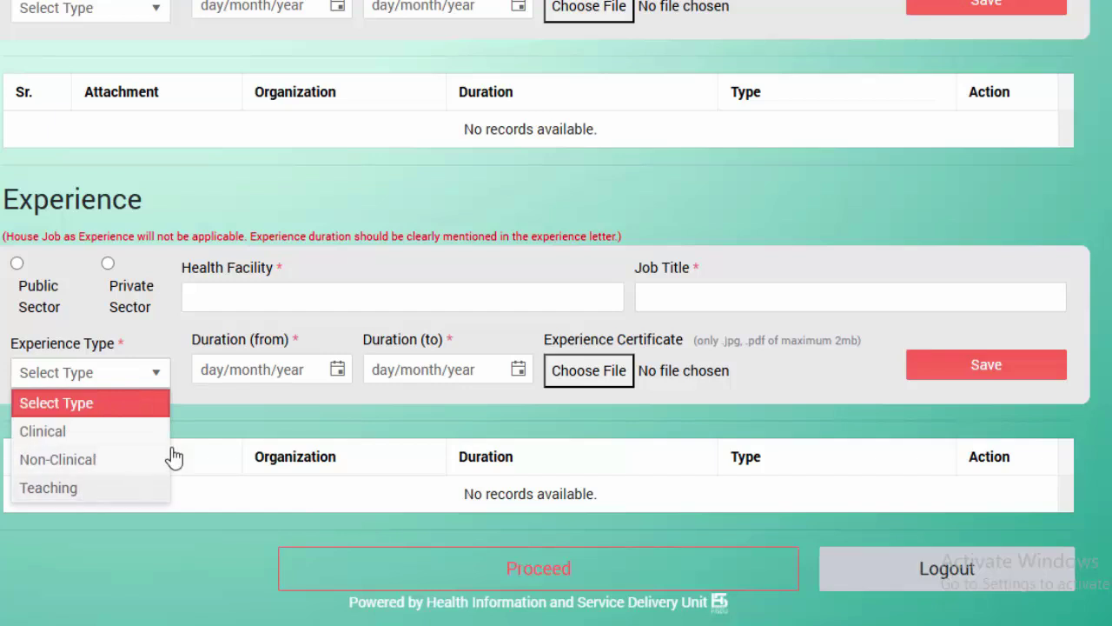
click(261, 369)
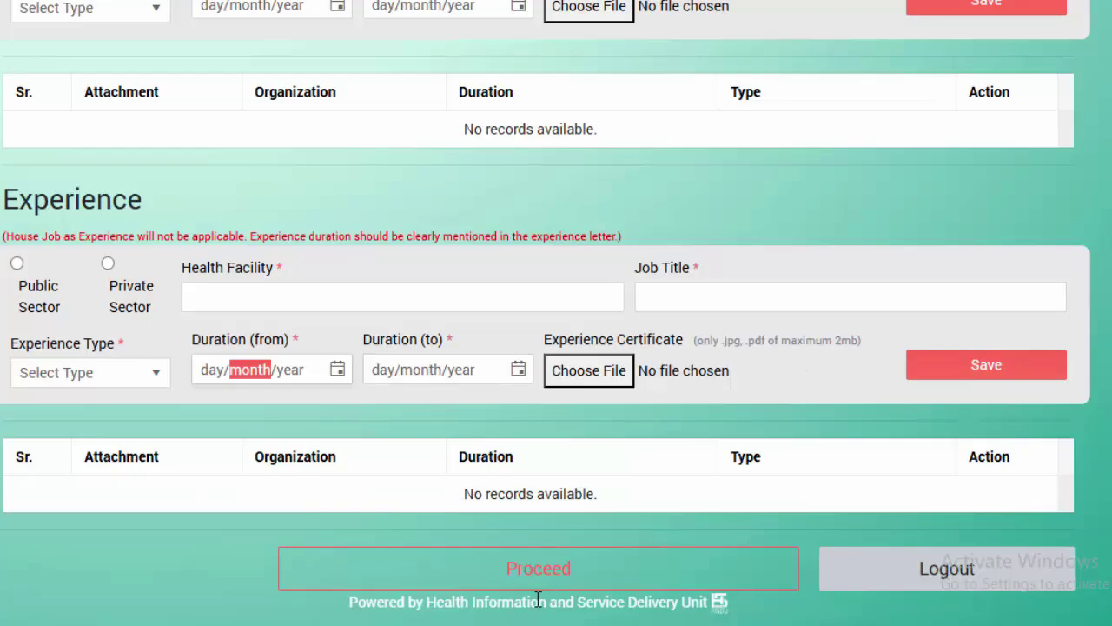
Continue past the experience and acknowledgement pages, accept the declaration, and submit and lock the application.
click(582, 587)
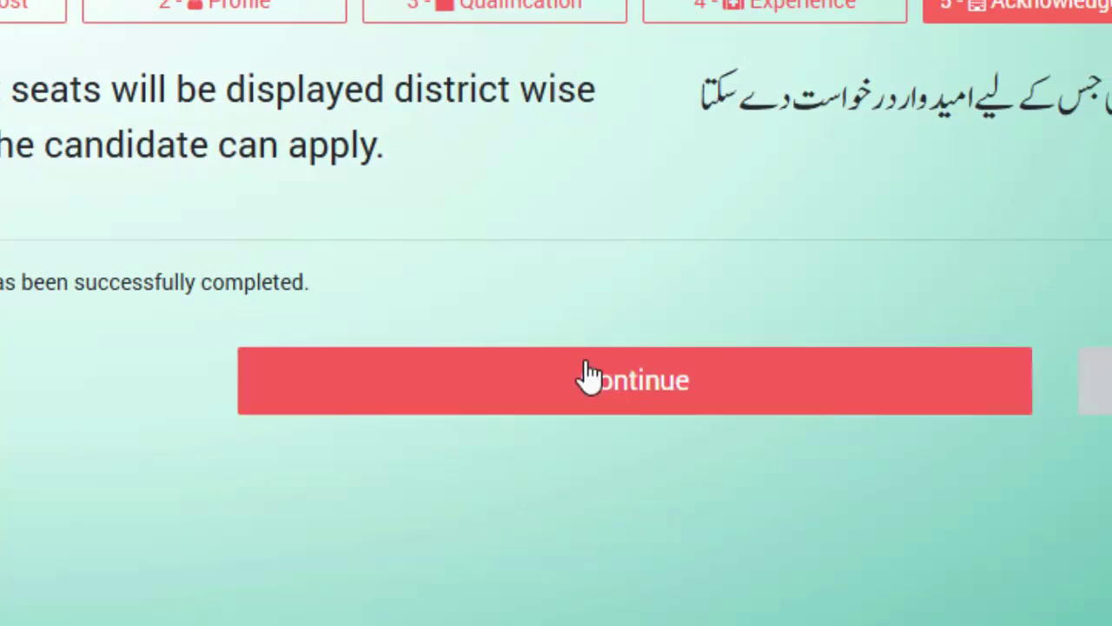
click(589, 379)
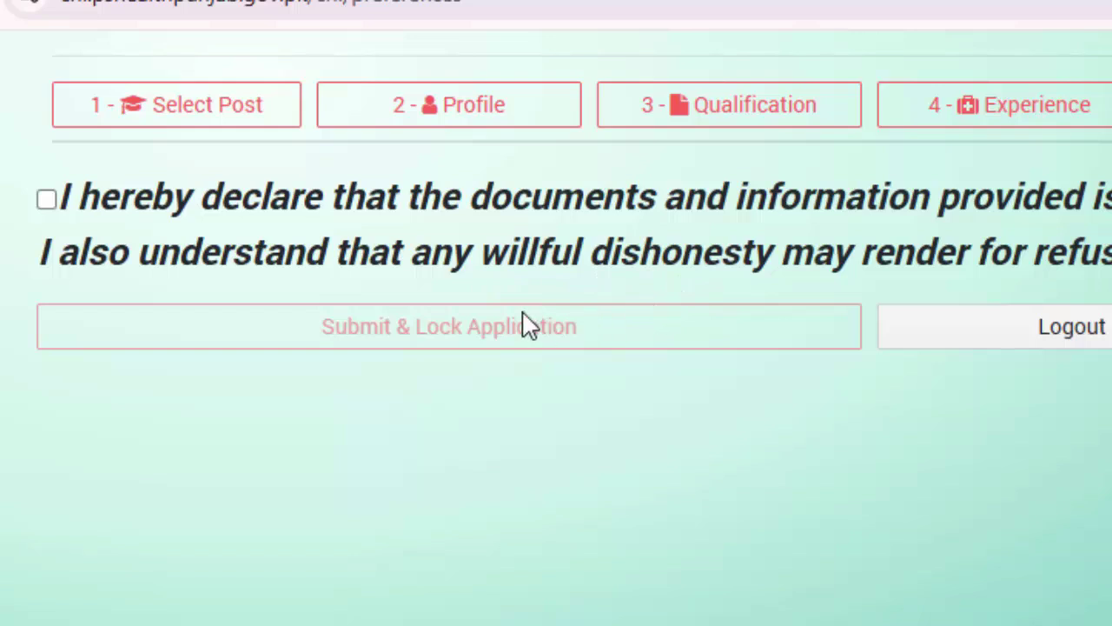
click(47, 200)
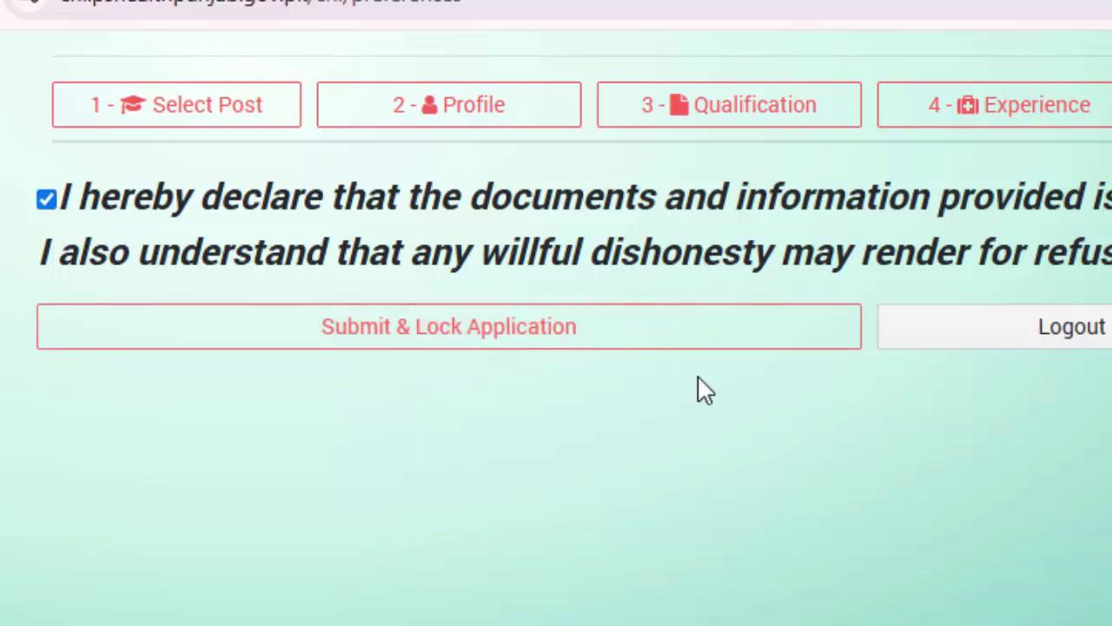
click(662, 348)
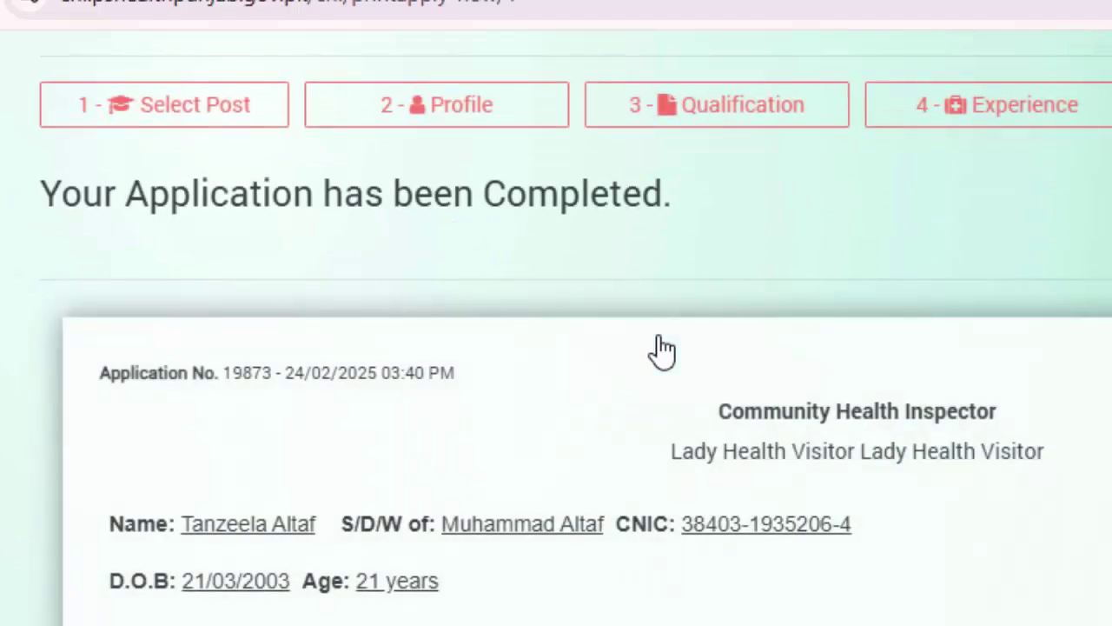